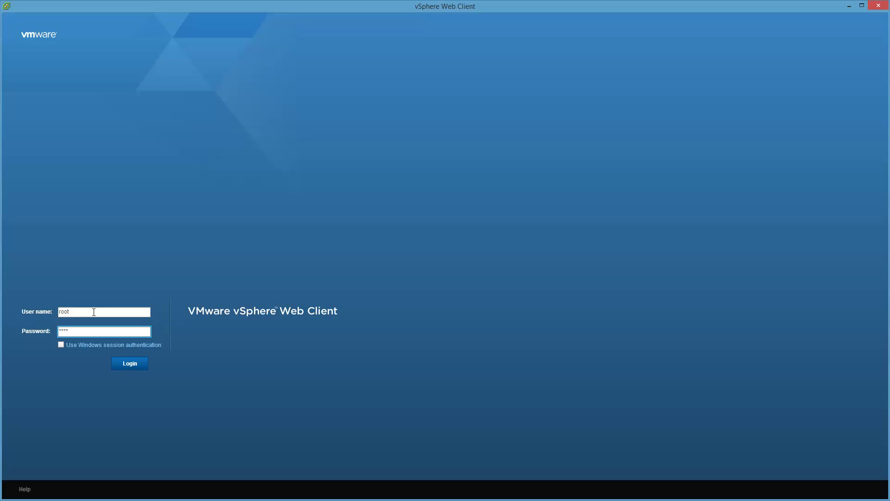
- Submit the administrator login to reach the vSphere Web Client Home page
key(Return)
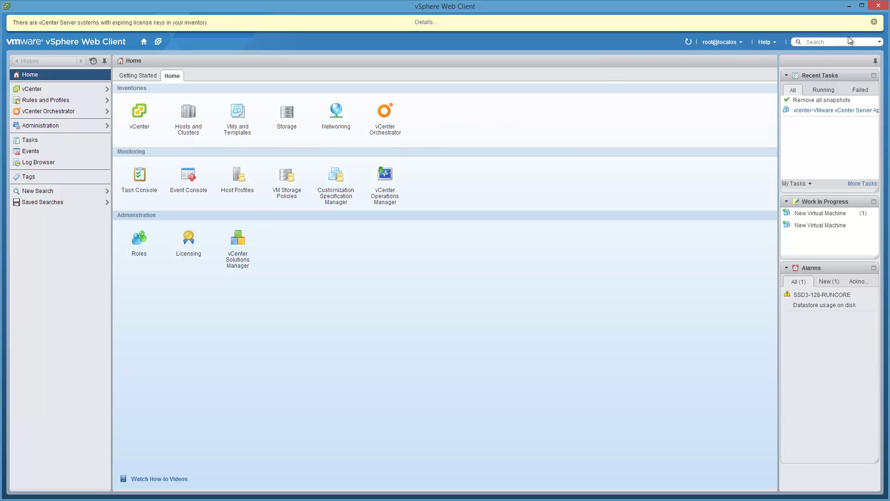
- Dismiss the licence warning and open the vCenter Server Appliance VM, noting build 1312297
click(874, 21)
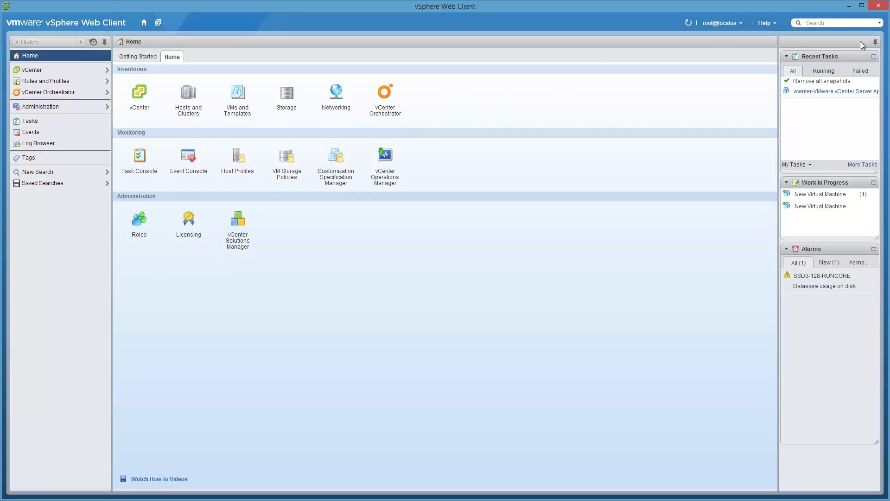
click(246, 106)
click(87, 176)
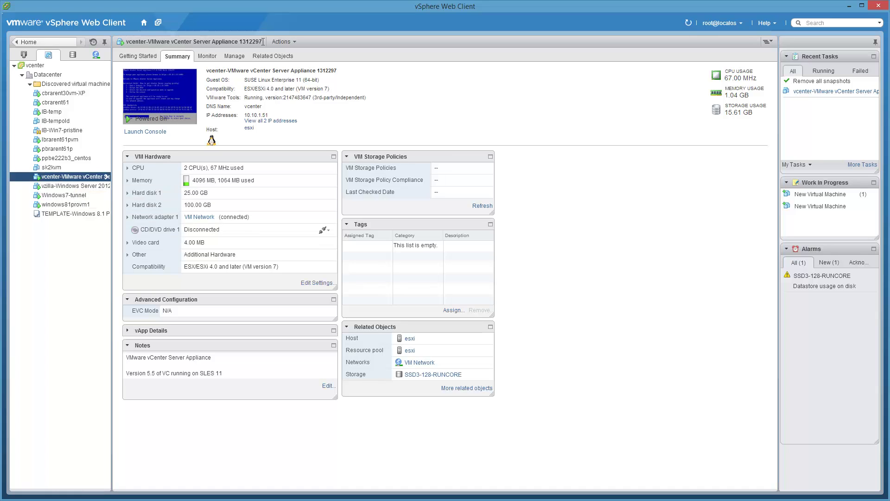
drag(263, 42, 240, 42)
click(281, 83)
- Take a VM snapshot titled '5.5 GA level, before upgrade to recent new build'
right_click(73, 179)
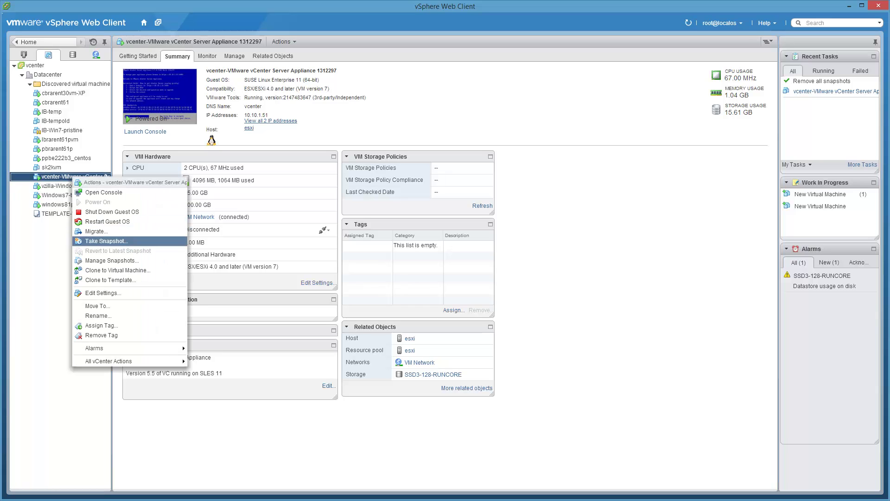
click(132, 242)
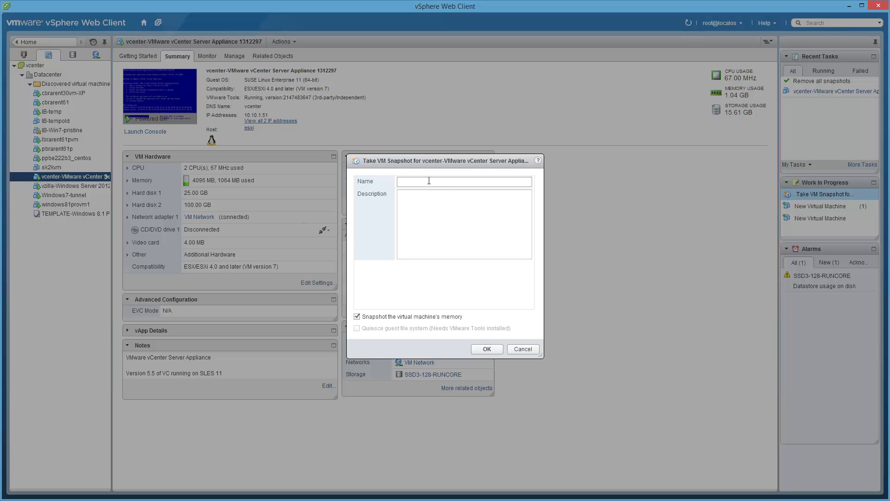
click(429, 181)
text(before upgrade)
key(Home)
text(5.5 GA level,)
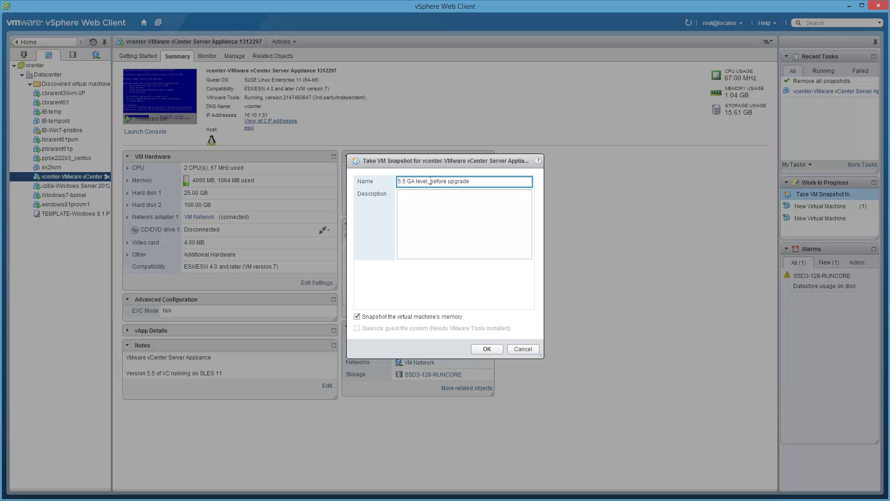
key(End)
text(to recent)
text(build)
key(BackSpace)
key(BackSpace)
key(BackSpace)
key(BackSpace)
key(BackSpace)
text(new build)
click(491, 351)
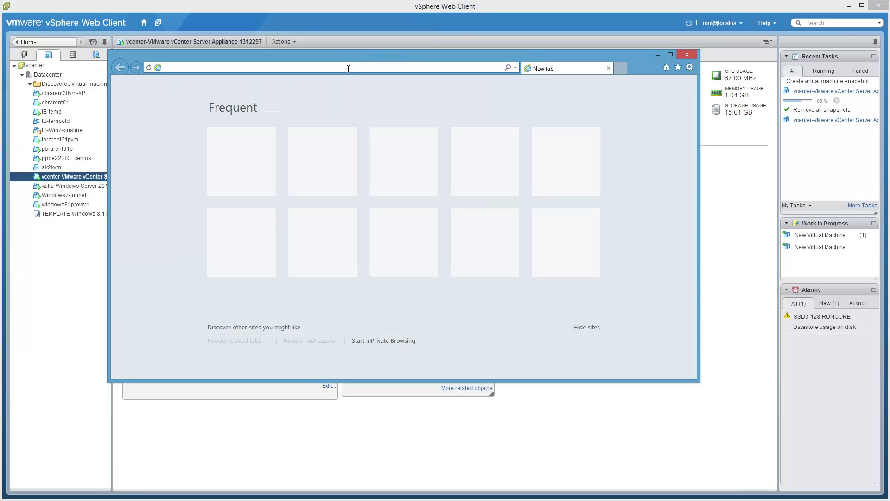
text(http)
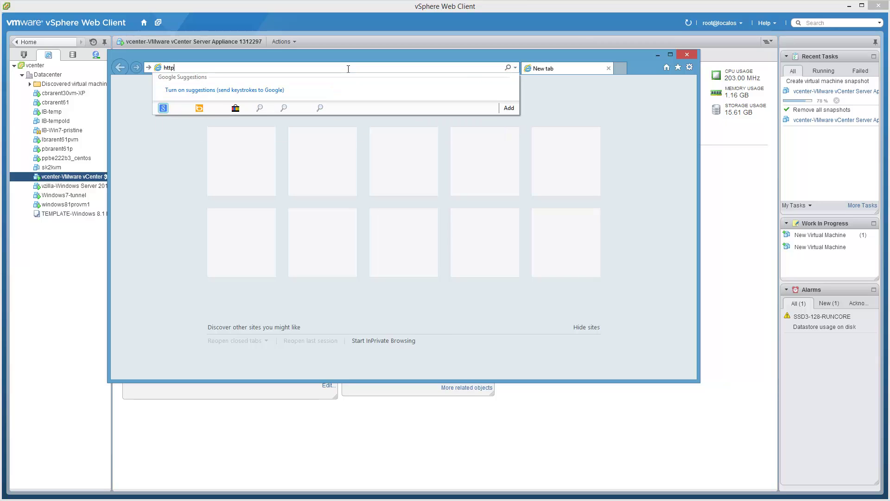
text(s://)
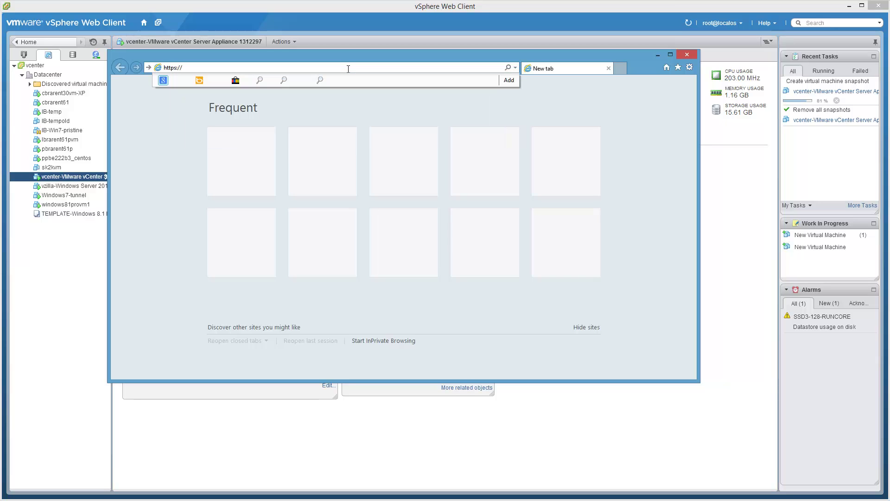
text(vcenter:5480/)
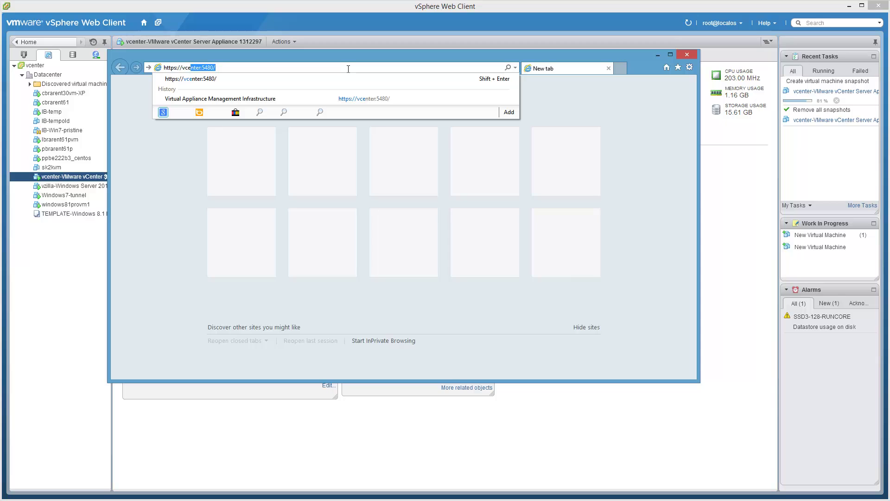
key(Return)
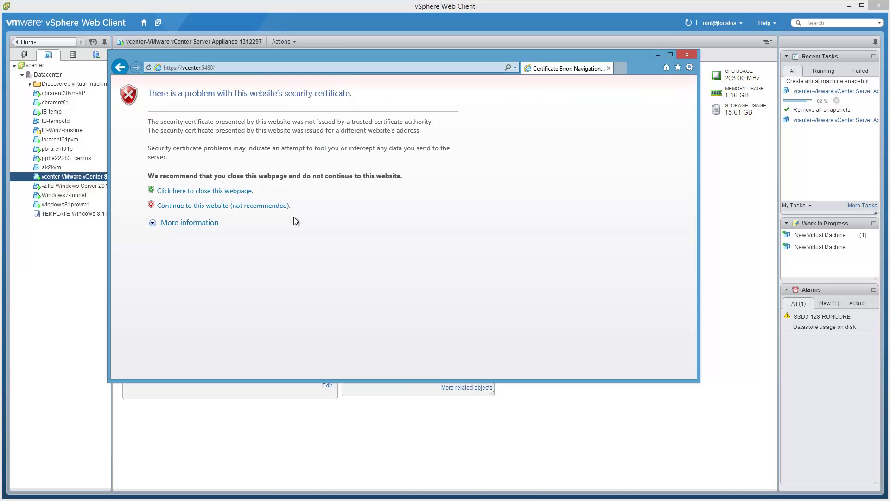
click(287, 206)
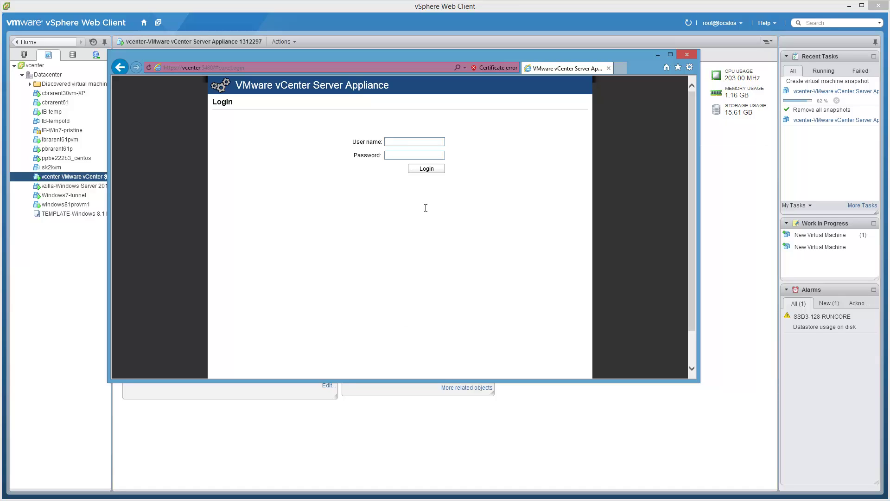
- Log in to the appliance management page as root with its password, then move the window top-left
text(rootvmware)
key(Return)
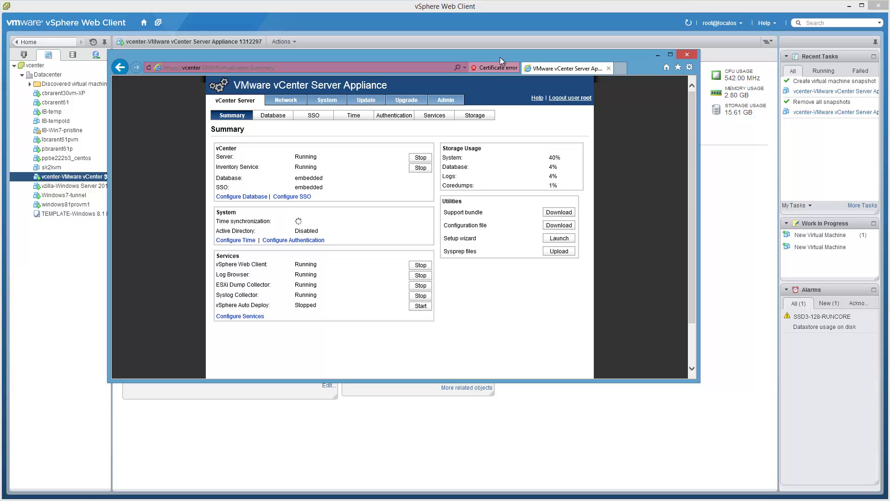
drag(500, 57, 393, 9)
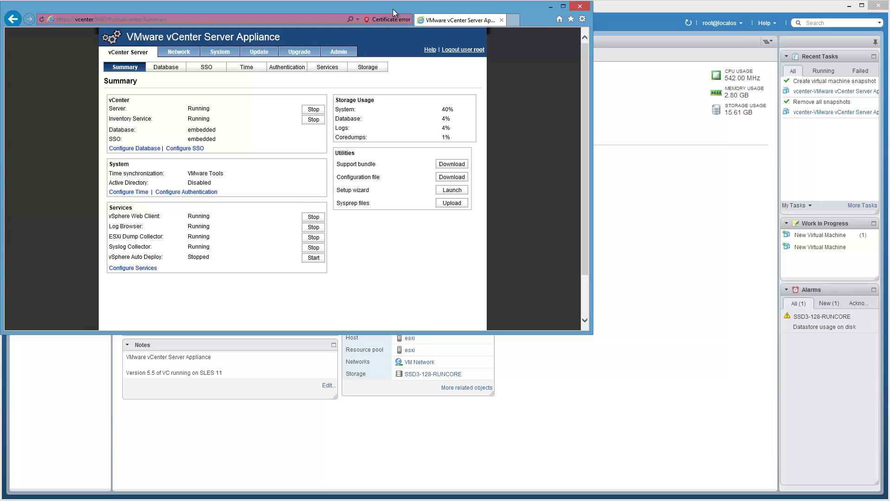
- Check for updates, review installed and 5.5.0.5101 version details, and start installing the update
drag(588, 333, 888, 499)
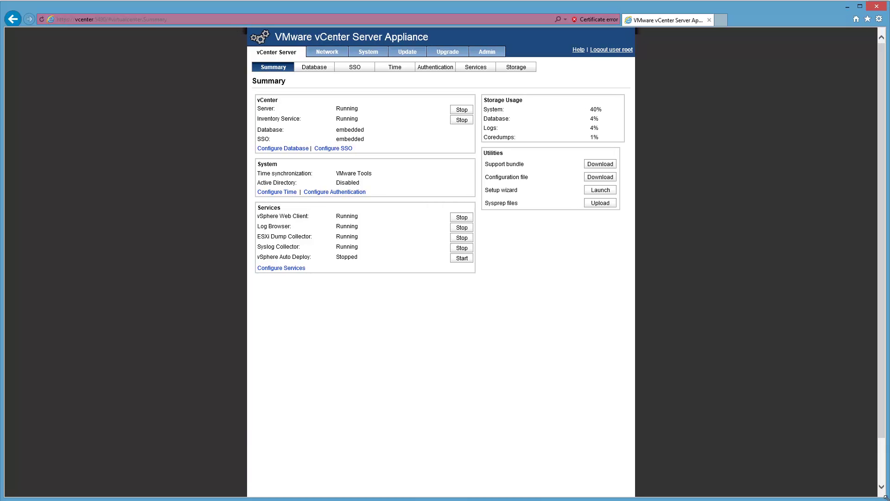
click(411, 53)
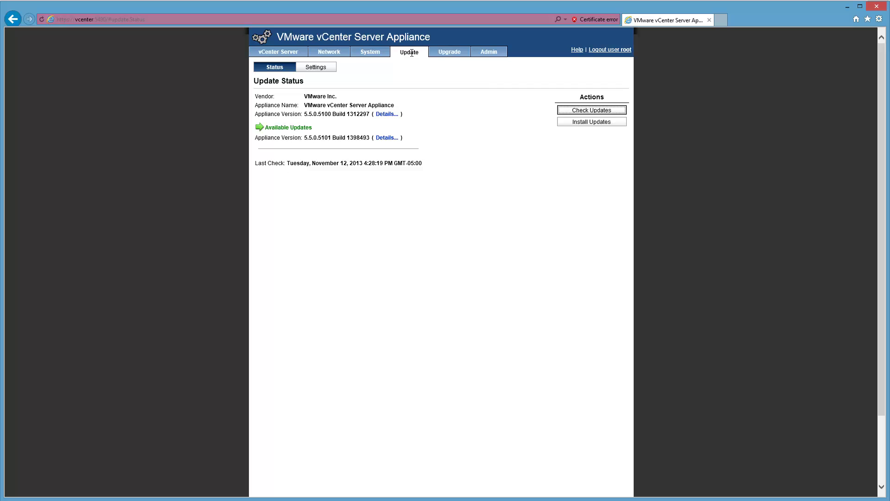
click(615, 112)
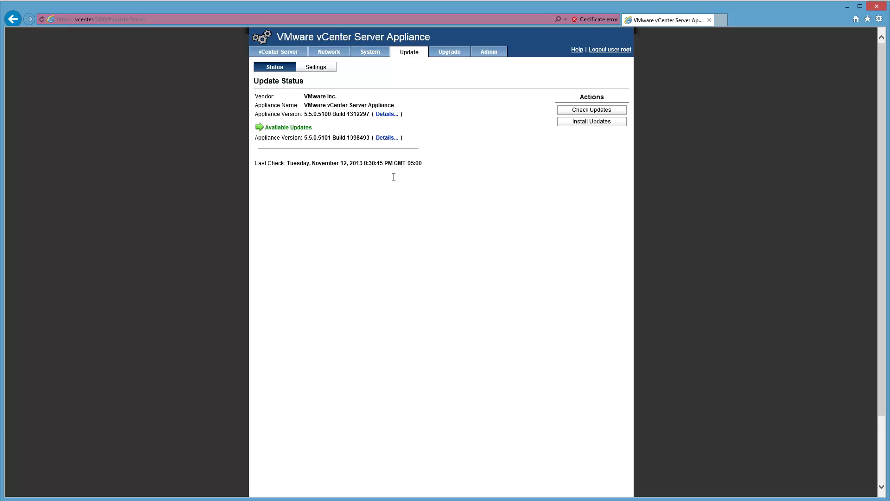
click(391, 113)
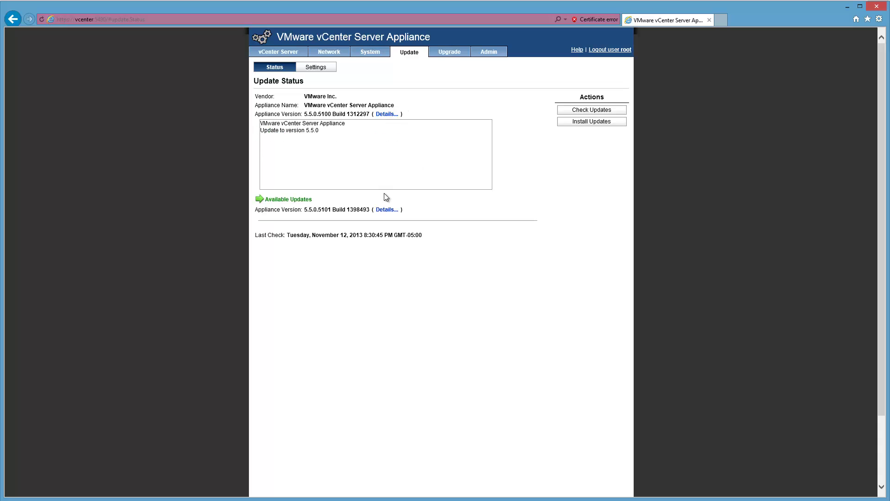
click(390, 210)
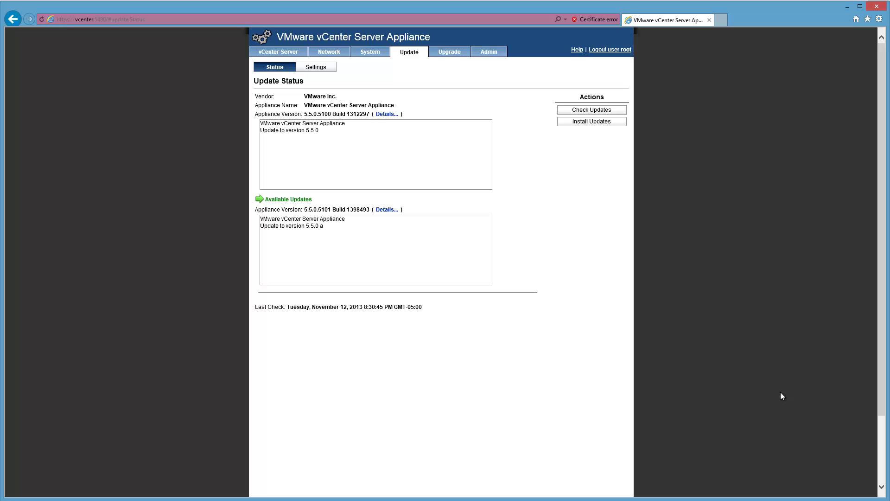
click(614, 121)
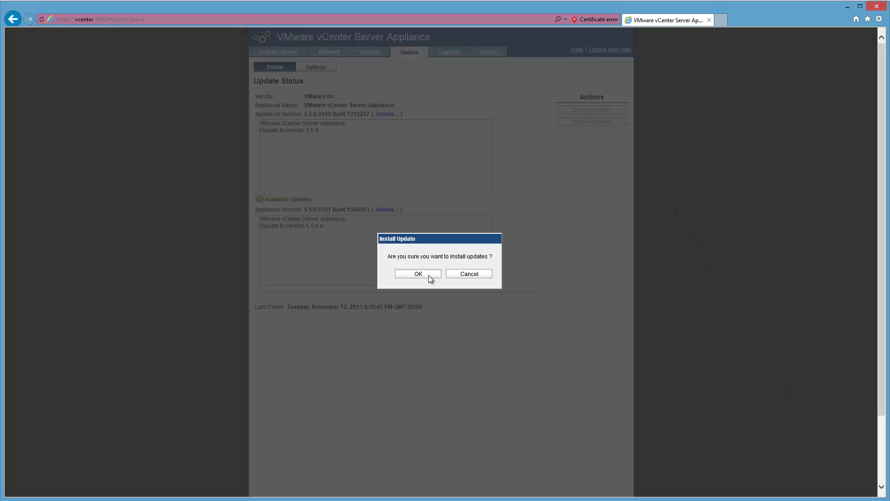
- Confirm installing update 5.5.0.5101 (1398493) and wait for the reboot-required status
click(428, 275)
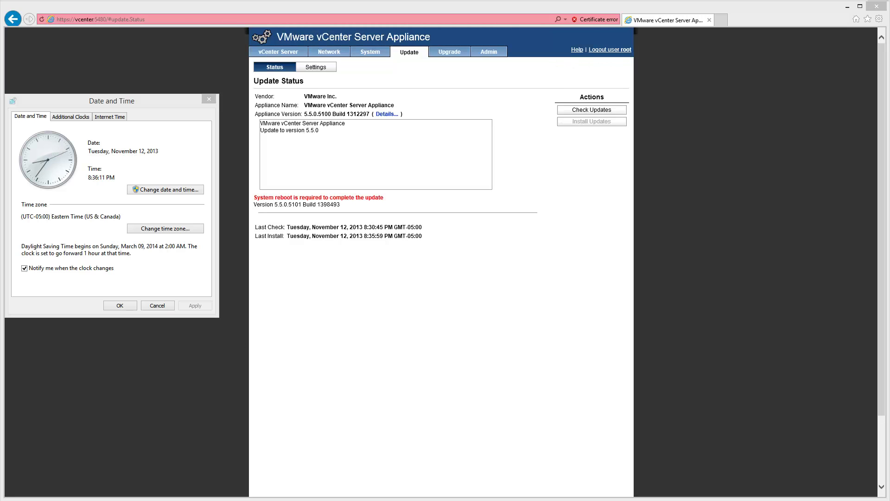
click(155, 308)
- Close the Date and Time dialog, acknowledge the expired session, and launch the appliance VM console
click(155, 307)
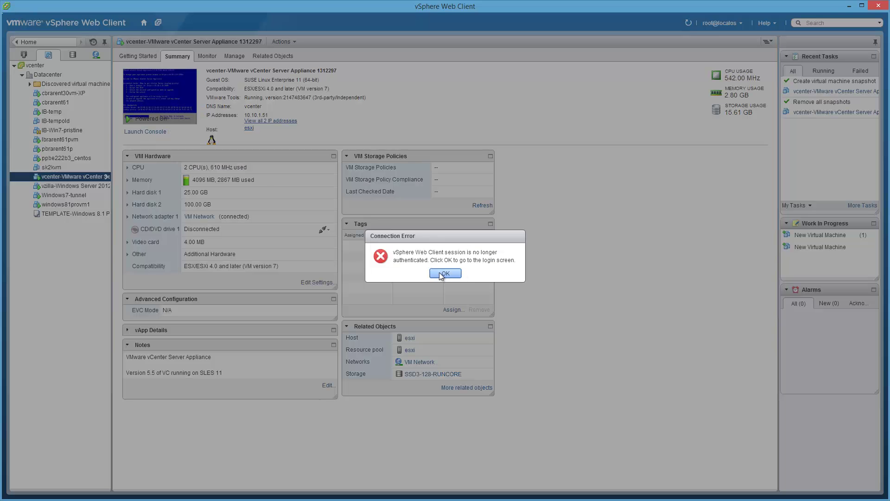
click(441, 274)
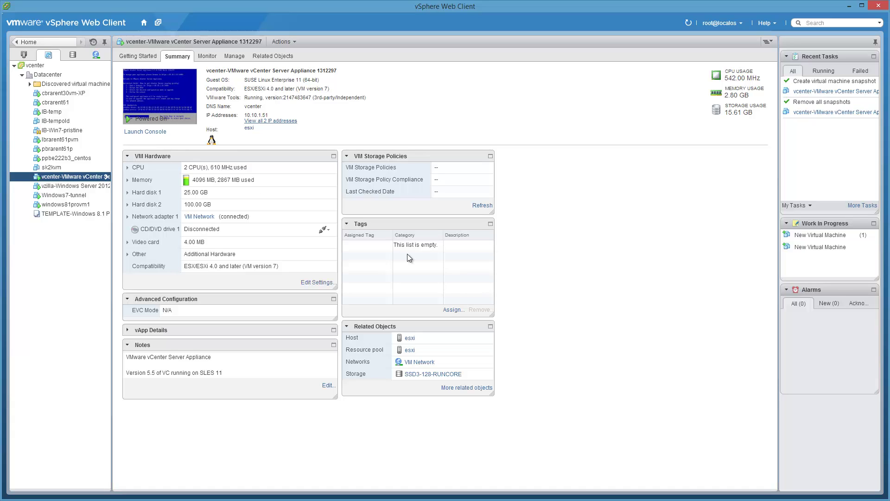
click(135, 131)
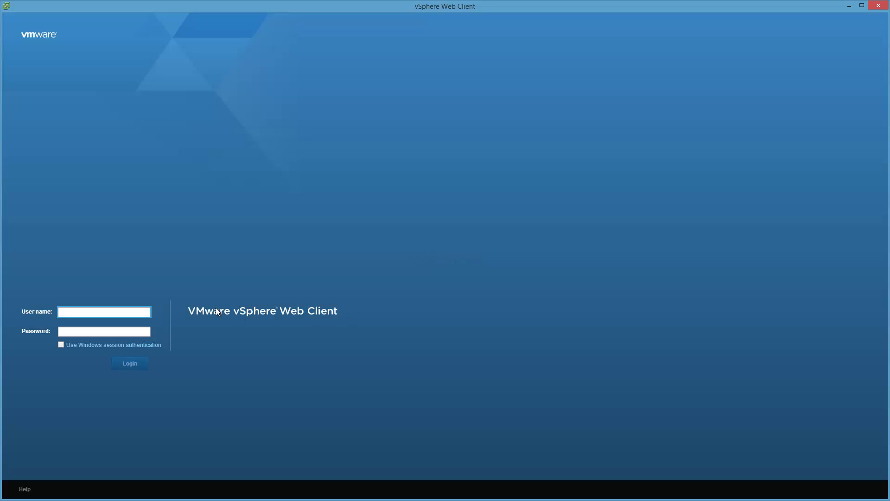
- Sign in as root with the account password, then narrow the client window to half the screen
text(root)
key(Tab)
text(********)
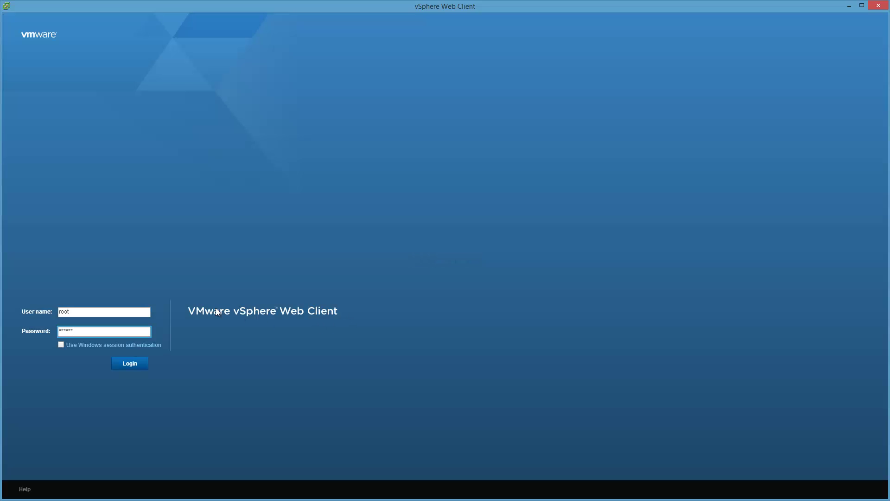
key(Return)
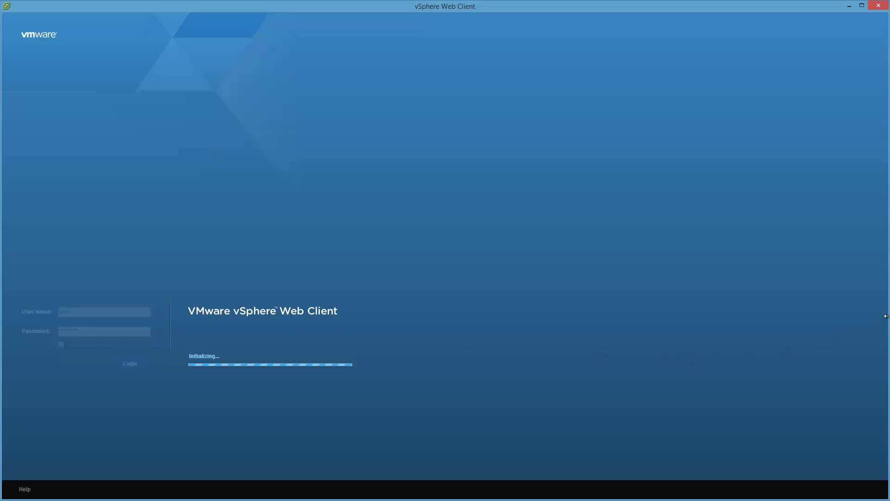
drag(885, 315, 443, 324)
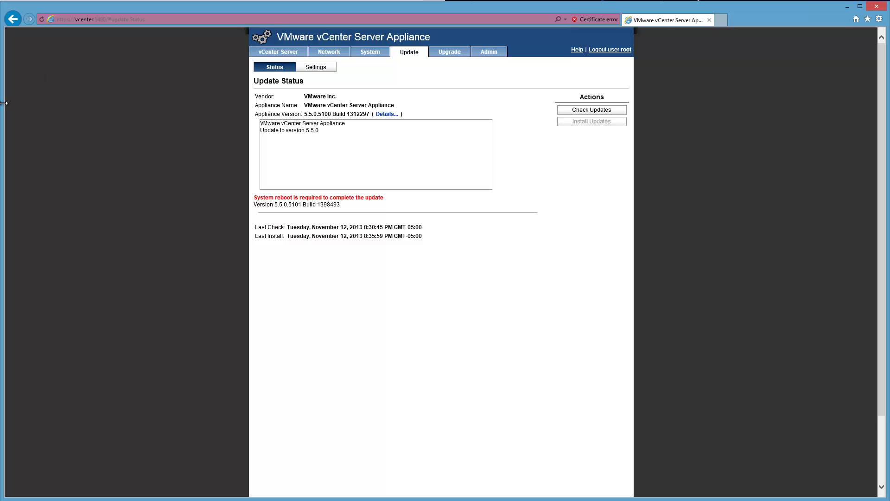
- Dock the browser on the right half and show the Hosts and Clusters inventory in the client
drag(4, 103, 450, 126)
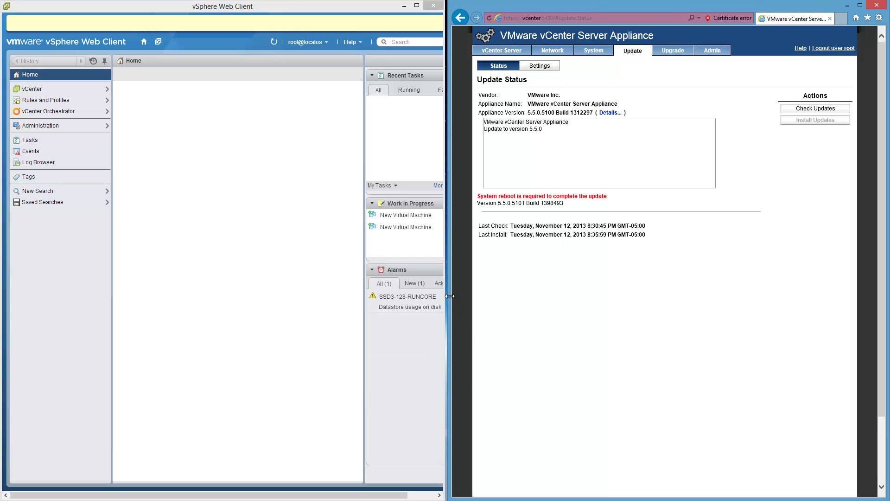
drag(452, 299, 473, 280)
click(198, 133)
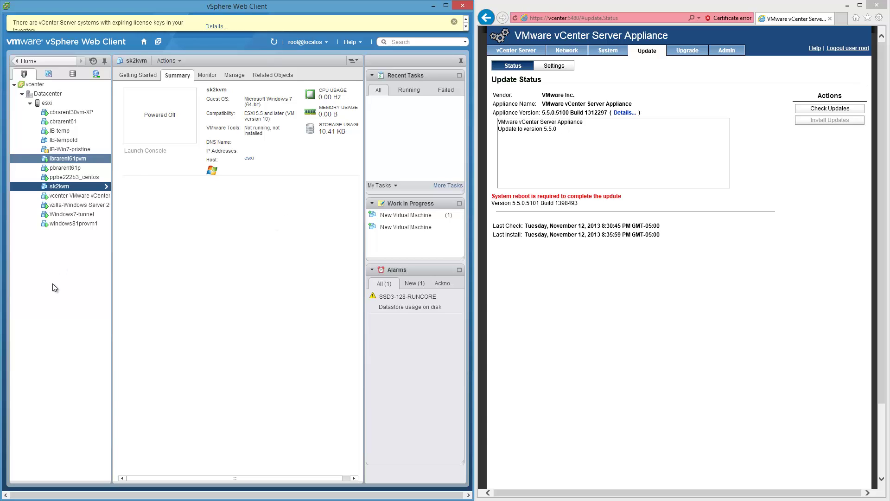
- Select the vCenter Server Appliance 1312297 VM and launch its console
click(93, 196)
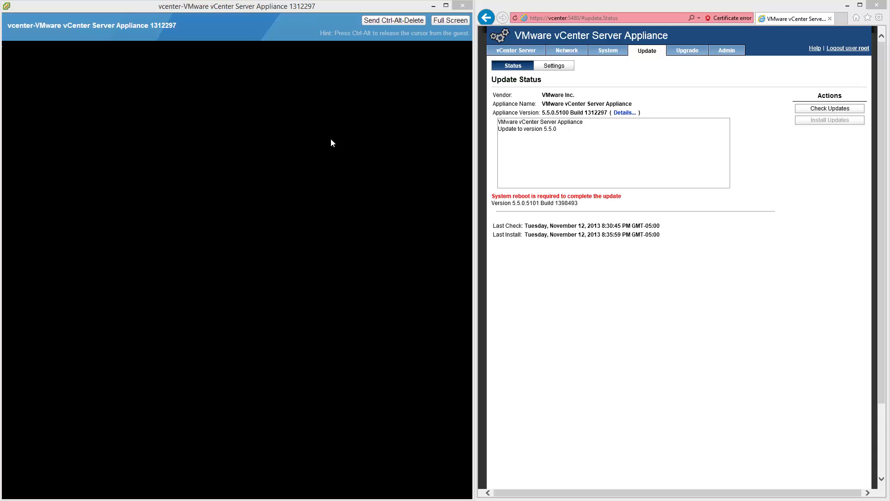
- Bring back the console showing version 5.5.0.5100 Build 1312297 beside the appliance Update page
click(431, 6)
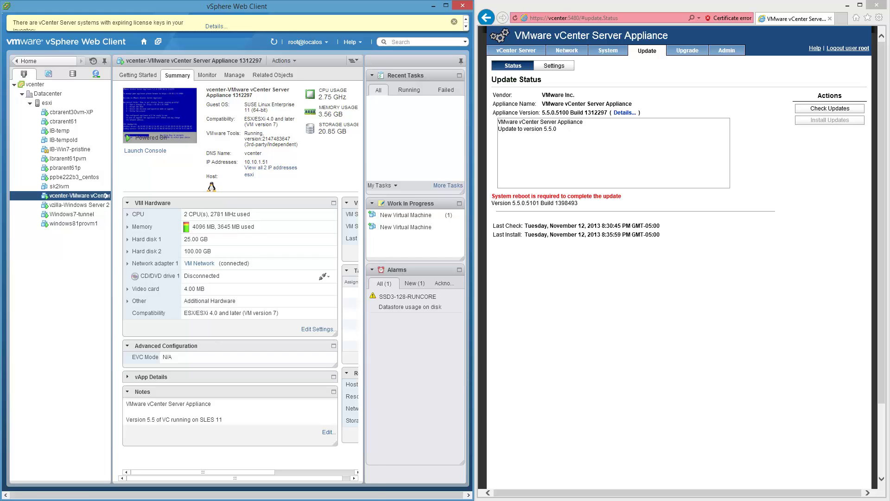
click(297, 473)
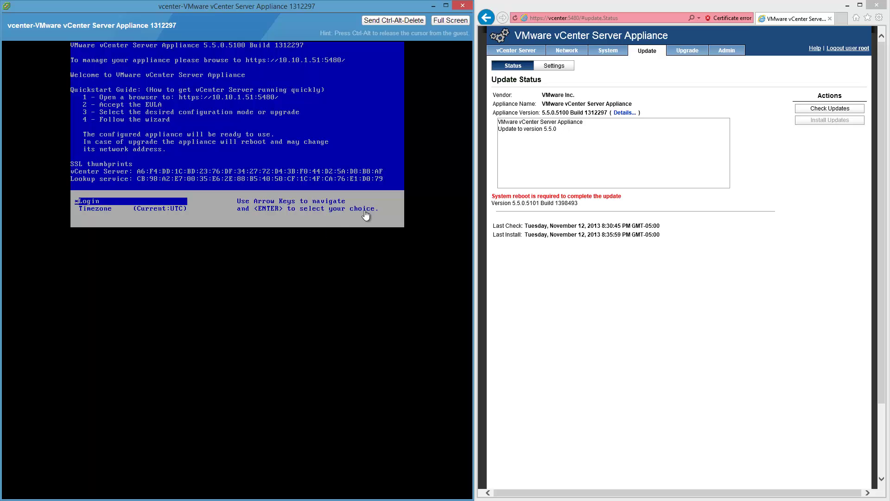
click(731, 55)
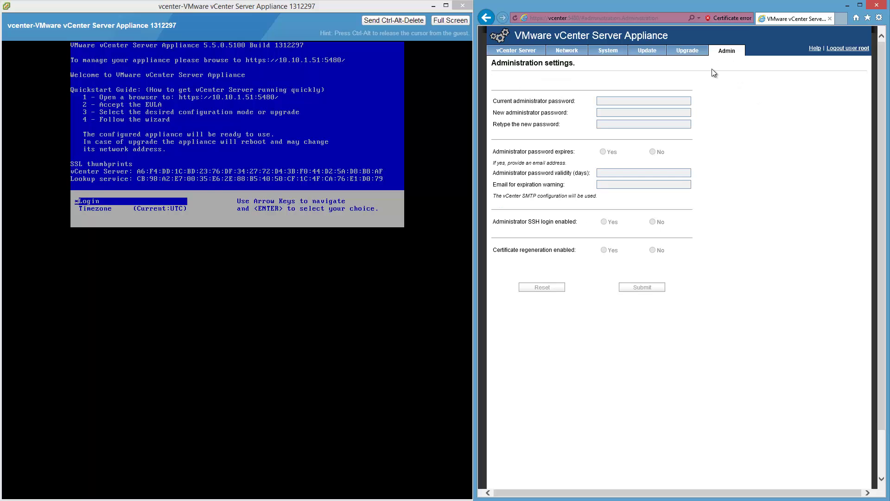
click(650, 49)
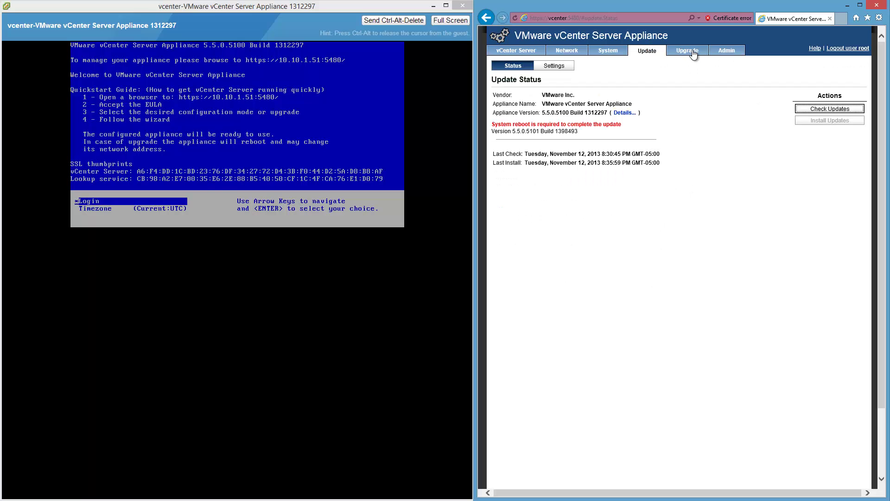
- Reboot the appliance from the System tab and confirm the System Reboot dialog
click(611, 51)
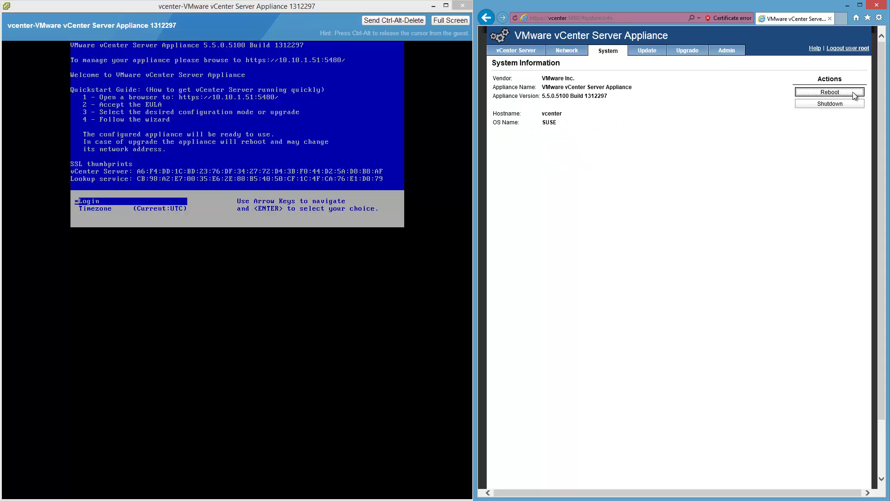
click(853, 92)
click(741, 269)
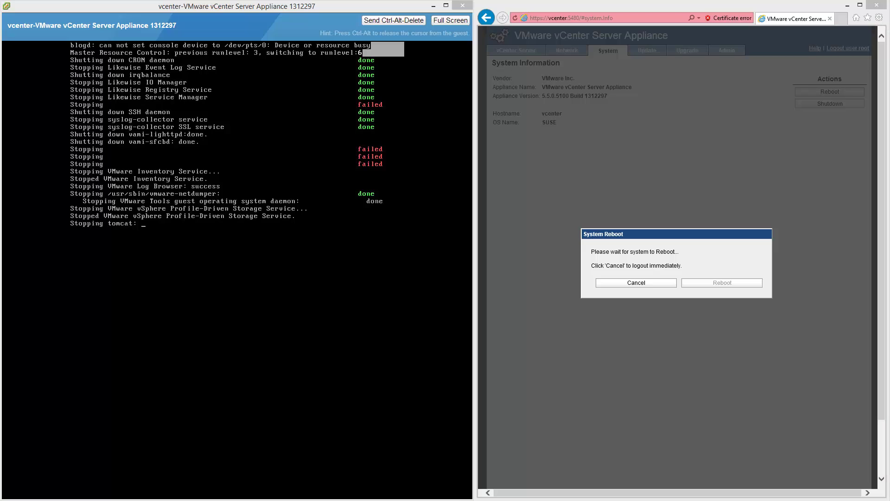
drag(844, 310, 857, 405)
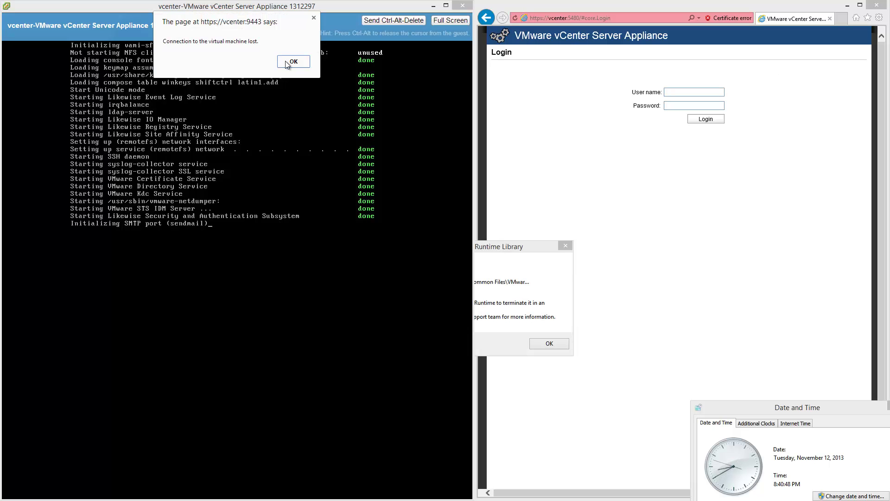
- Dismiss the connection-lost and expiring-license notices, then enter the administrator user name at login
click(287, 62)
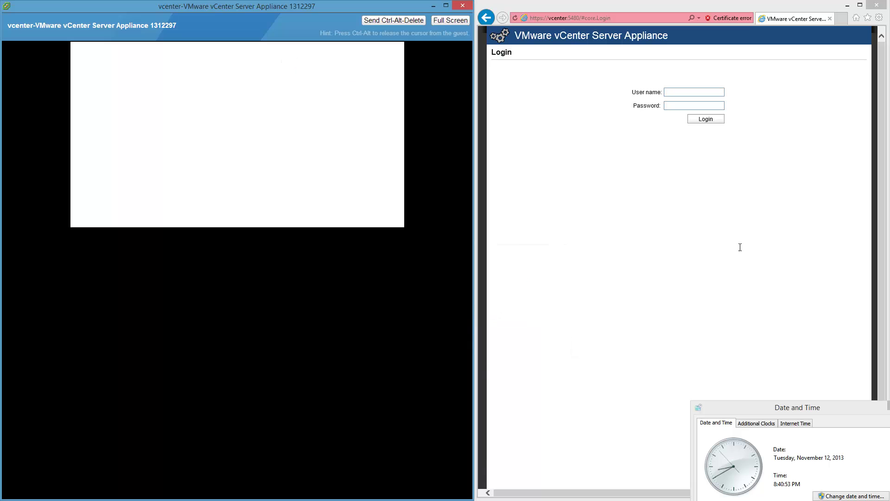
click(679, 91)
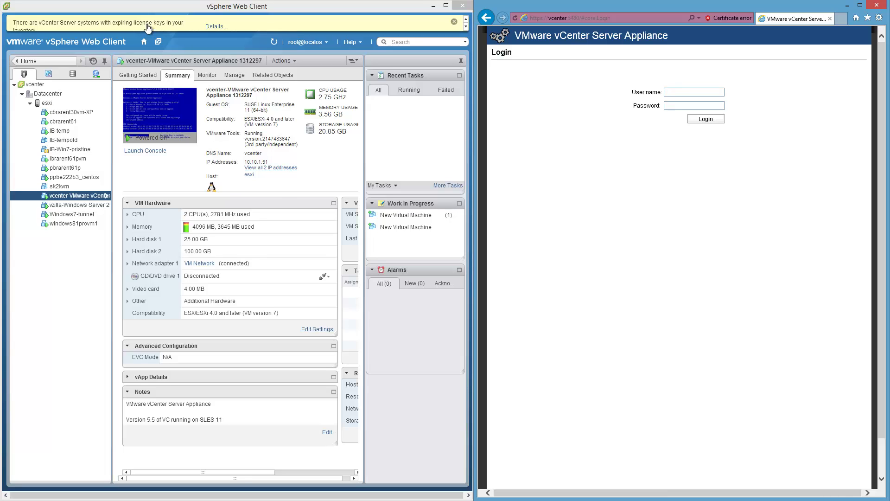
click(453, 23)
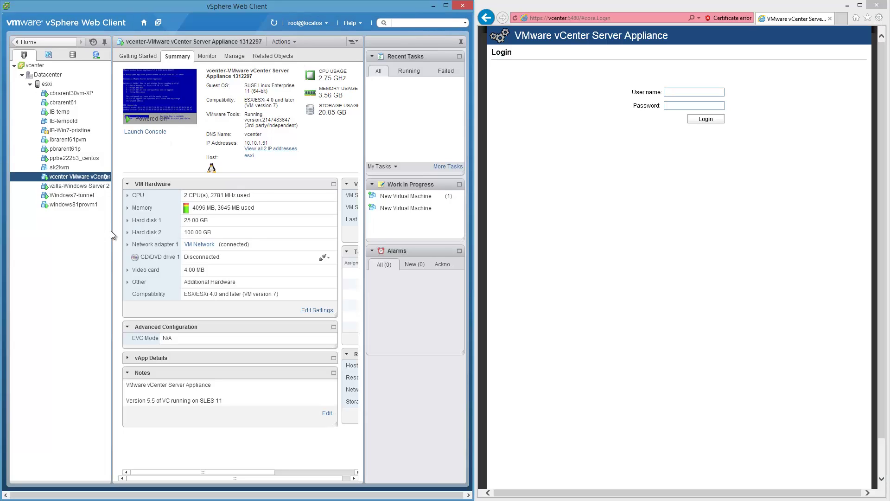
click(702, 93)
text(root)
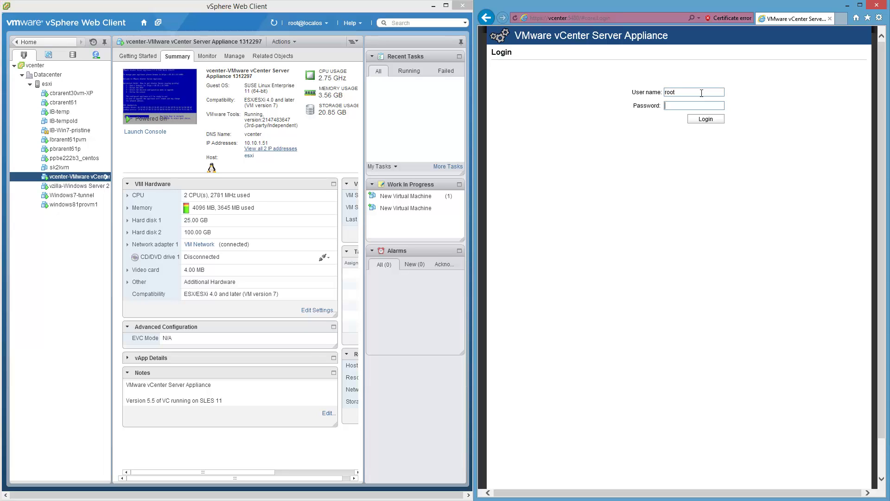
text(********)
- Log in to appliance management and dismiss the vSphere Web Client connection error
click(715, 119)
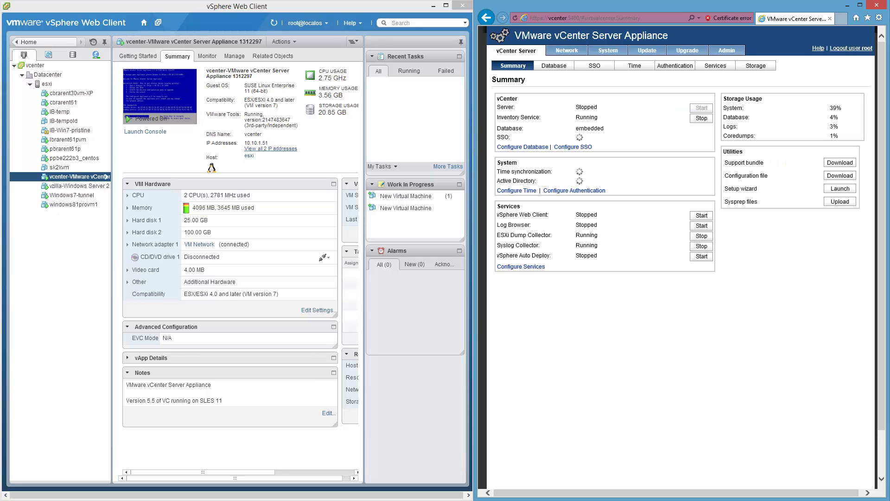
click(445, 202)
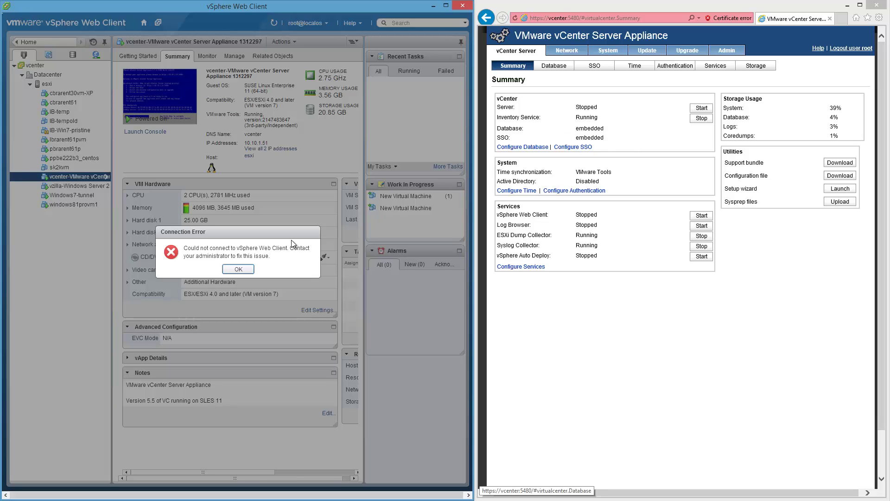
click(238, 269)
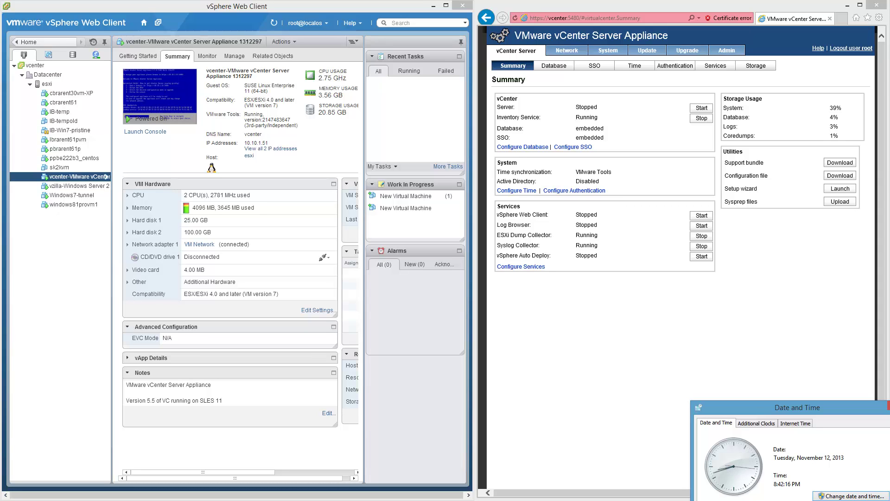
- Check for updates and view details confirming installed 5.5.0.5101 Build 1398493, no update available
click(652, 51)
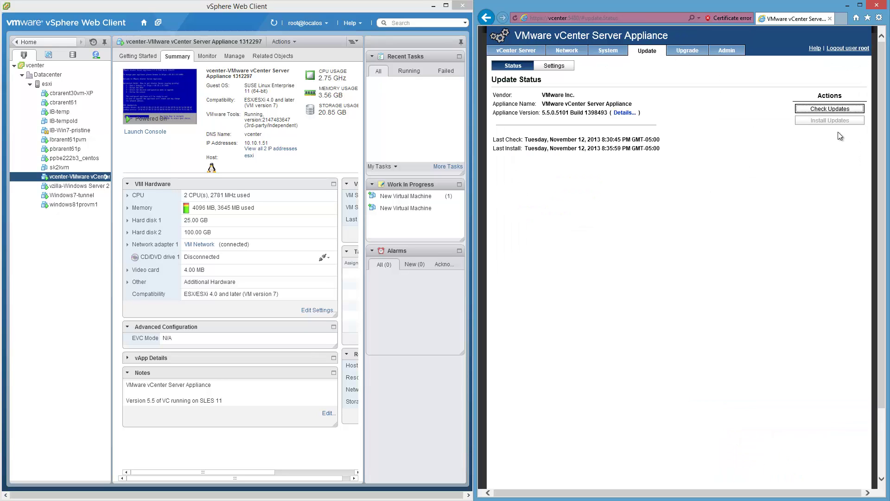
click(854, 109)
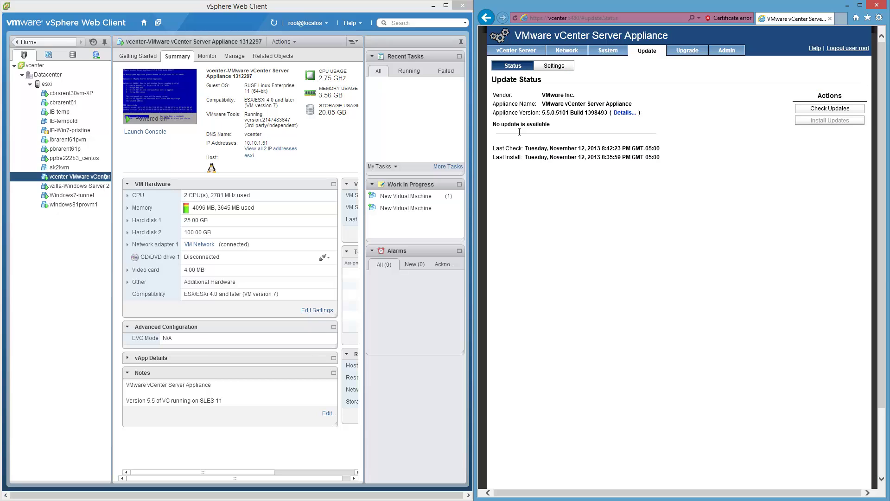
triple_click(497, 125)
click(675, 204)
click(625, 112)
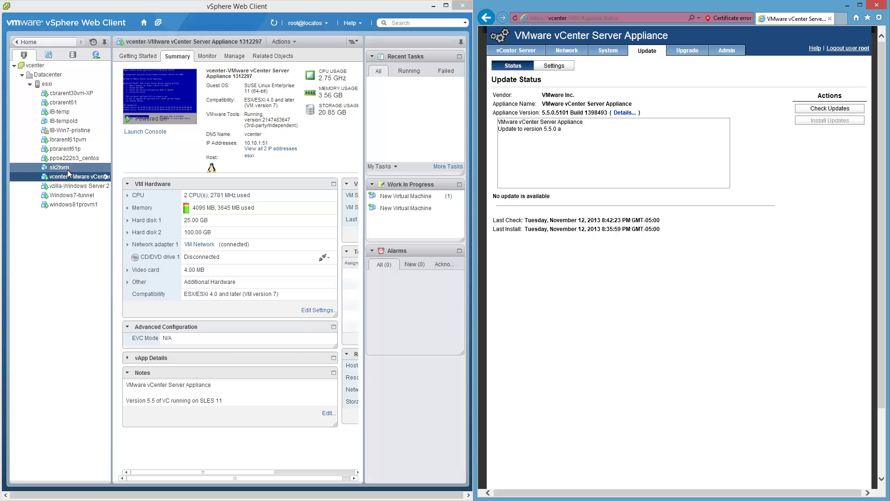
- Dismiss the Web Client connection error and close the still-initializing vSphere Web Client window
click(209, 57)
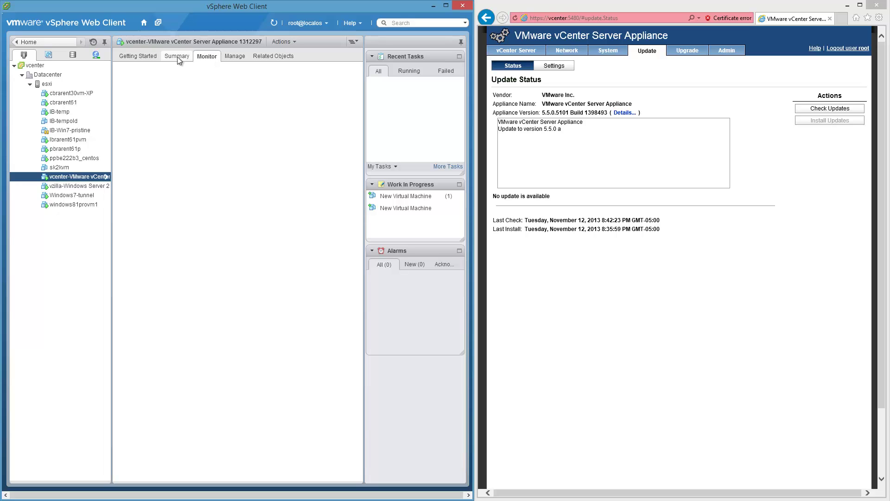
click(143, 55)
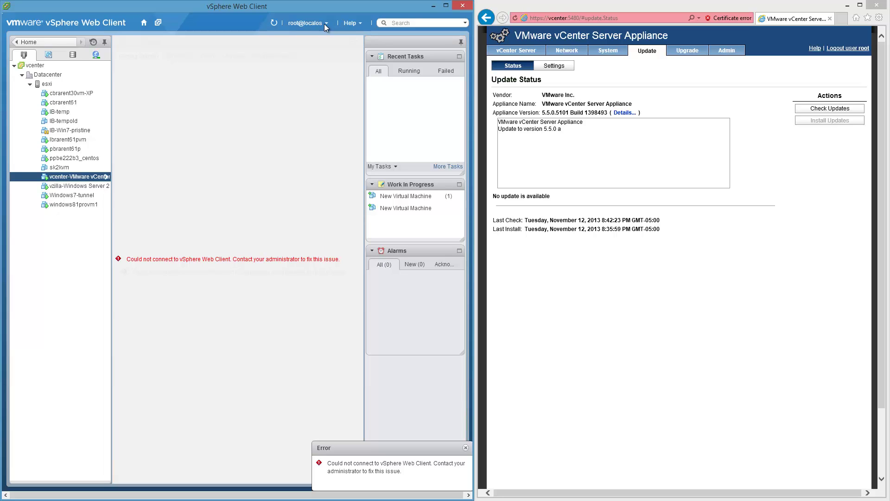
click(465, 449)
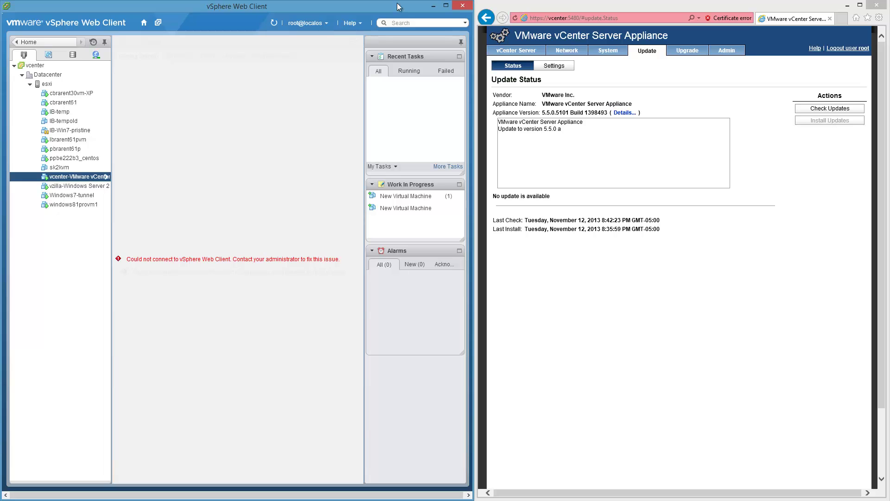
click(463, 6)
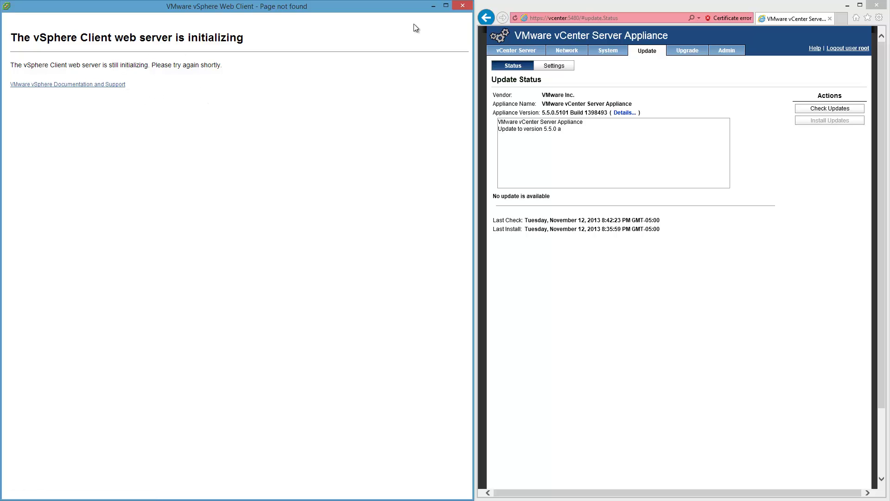
click(465, 6)
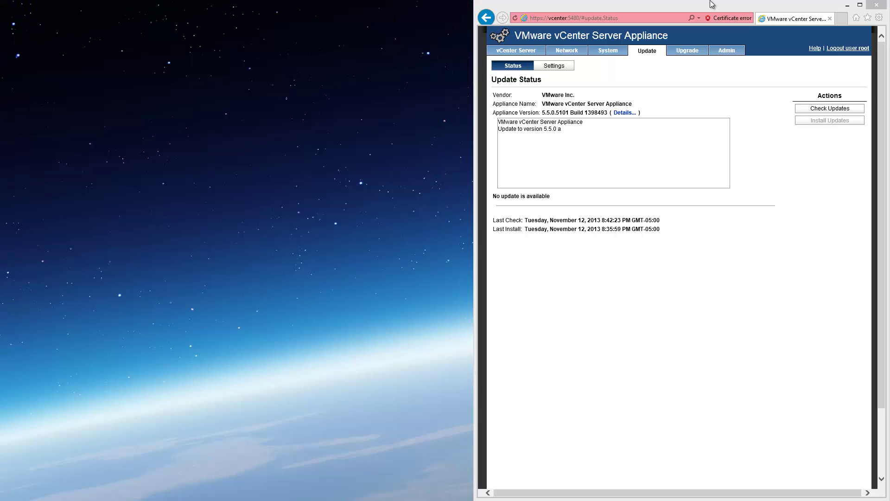
- Show the vCenter Server Summary with all services, including the vSphere Web Client, running
click(506, 51)
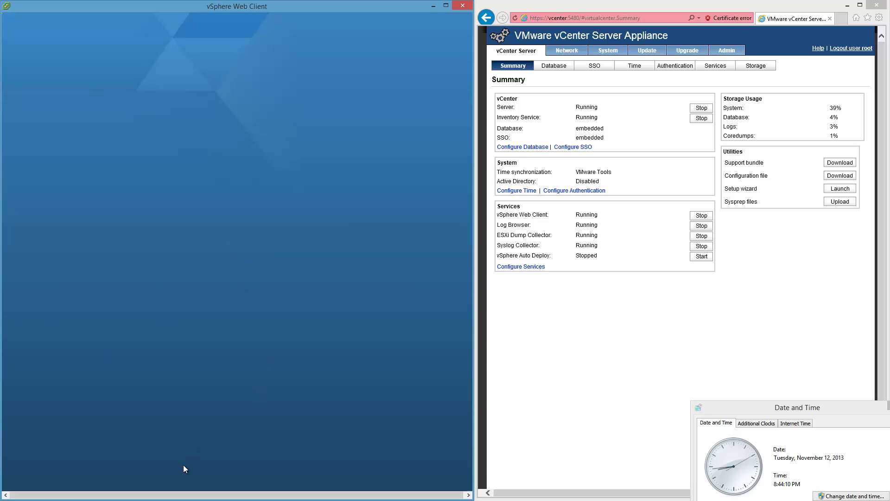
- Sign back into the vSphere Web Client with the administrator credentials, resubmitting after the error
text(root)
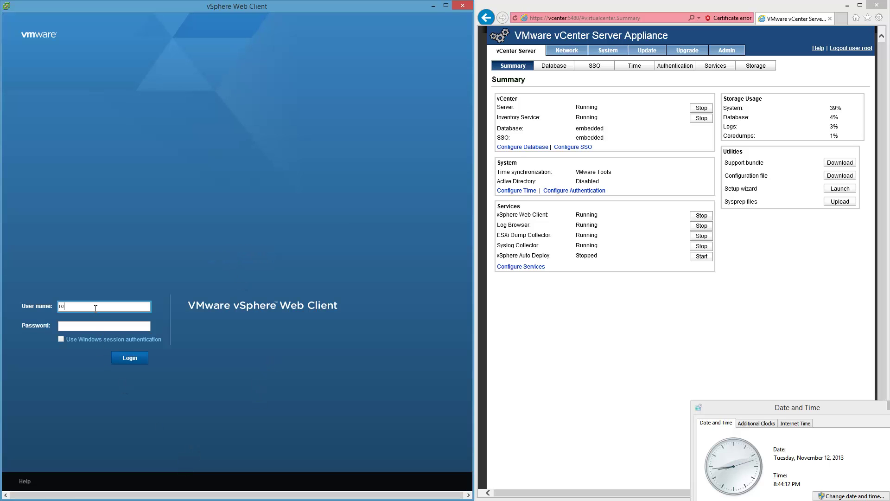
key(Tab)
text(********)
key(Return)
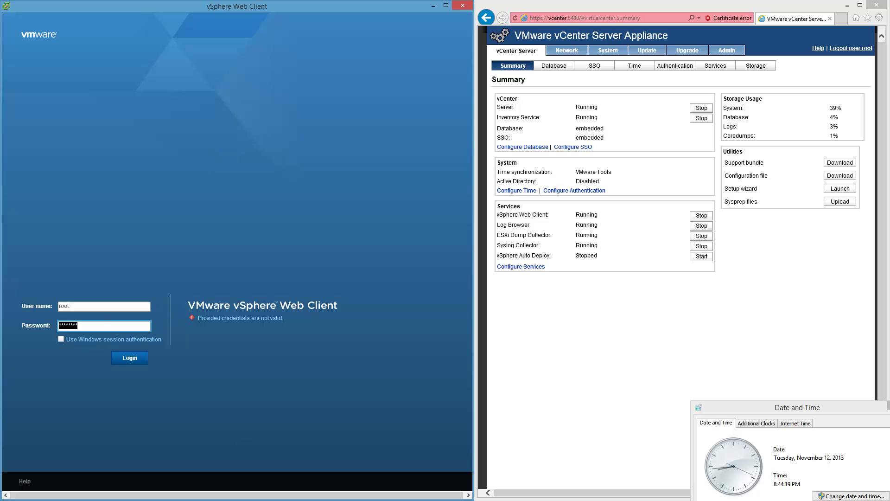
key(Return)
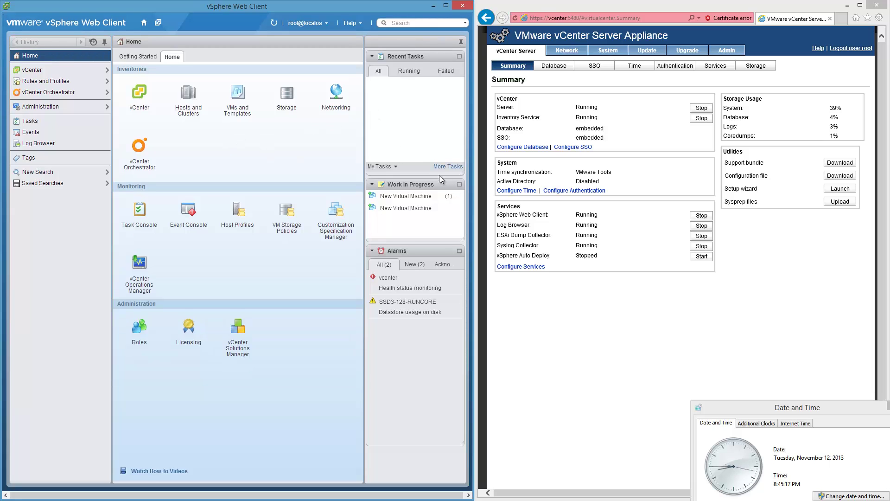
- Open VMs and Templates and show the vCenter appliance VM's Summary
click(239, 95)
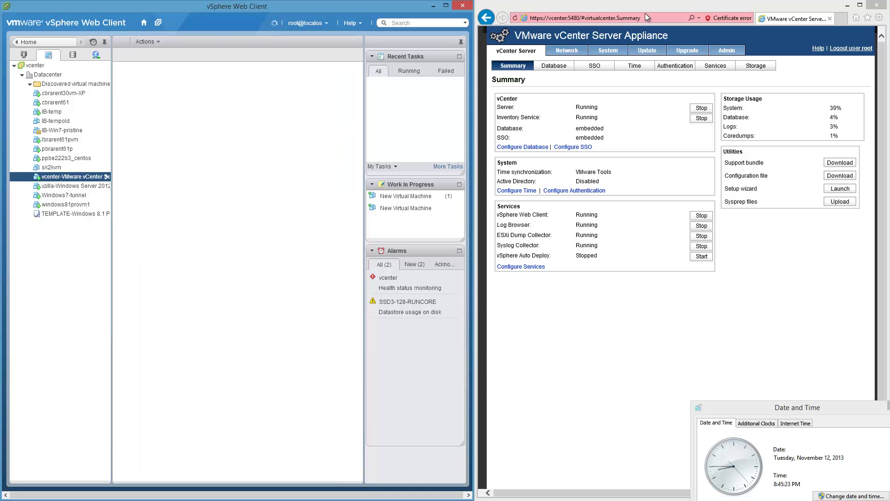
click(620, 18)
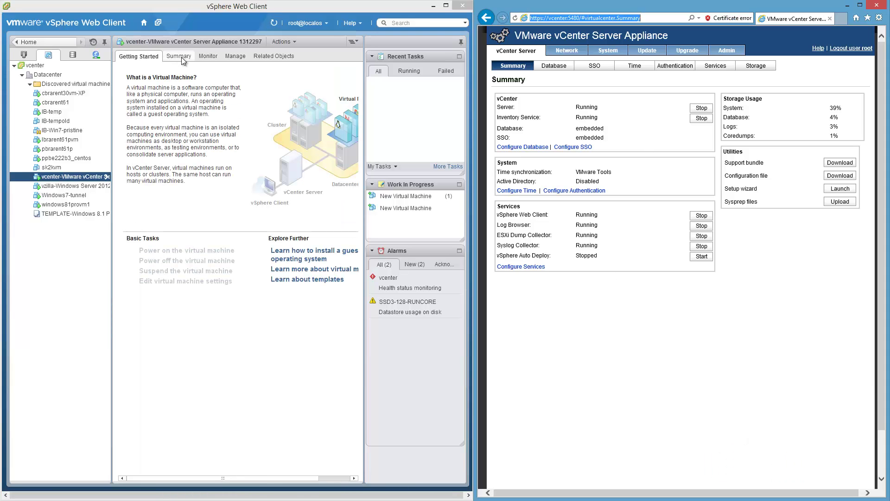
click(304, 261)
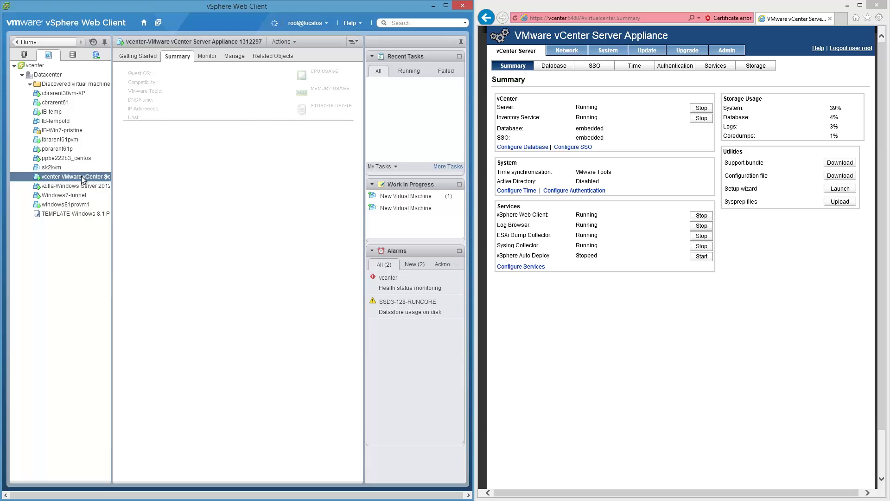
- Check the appliance Update Status and copy the installed build number 1398493
click(641, 51)
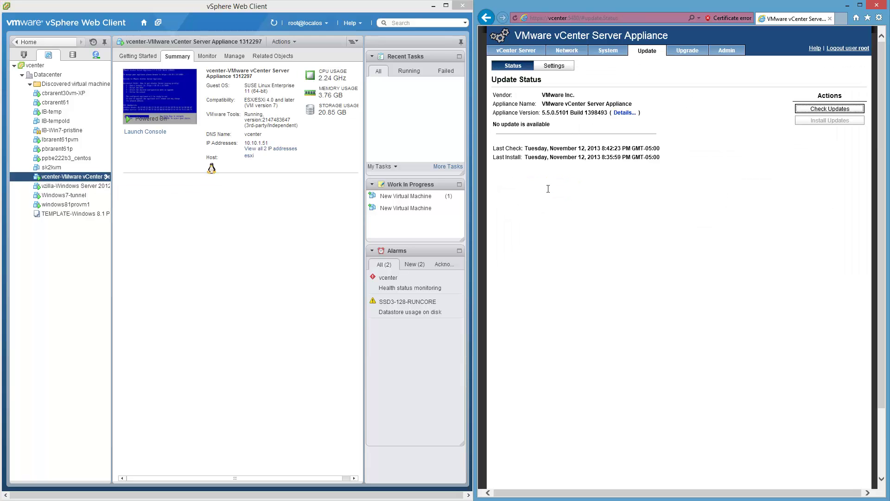
double_click(596, 113)
key(ctrl+c)
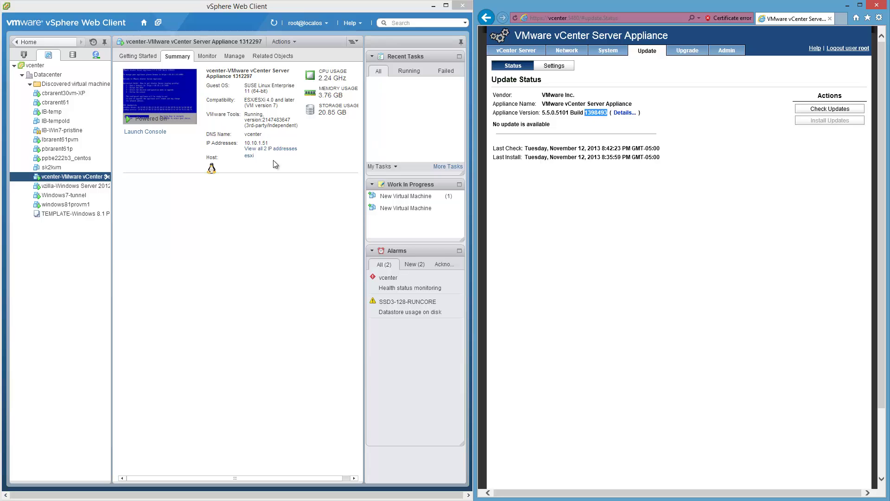
click(82, 178)
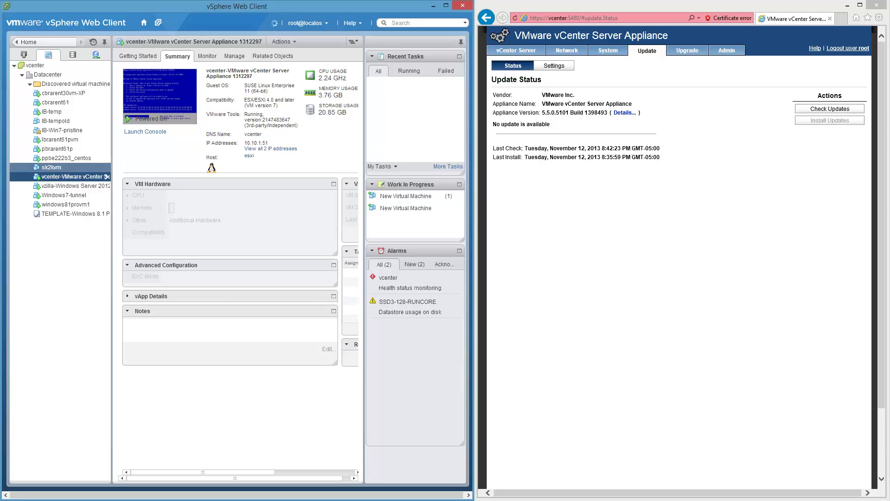
- Rename the appliance VM to 'vCenter-VMware vCenter Server Appliance 1398493', replacing build 1312297
right_click(82, 178)
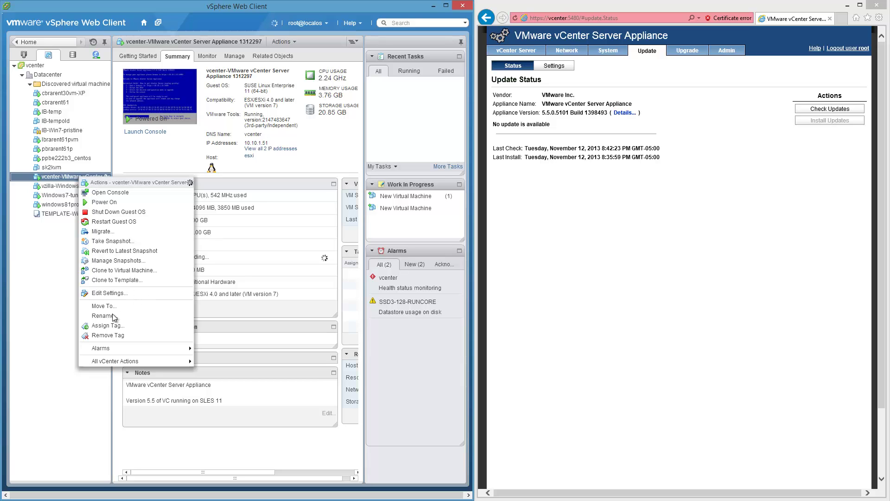
click(127, 292)
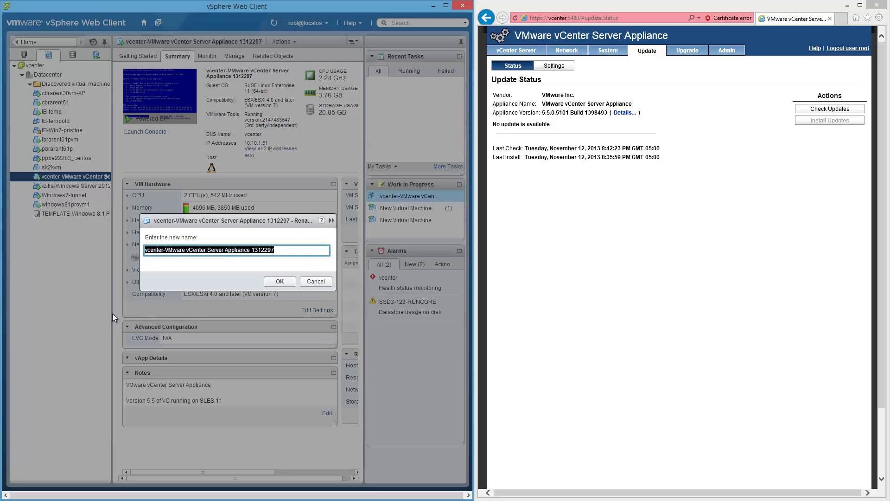
double_click(266, 249)
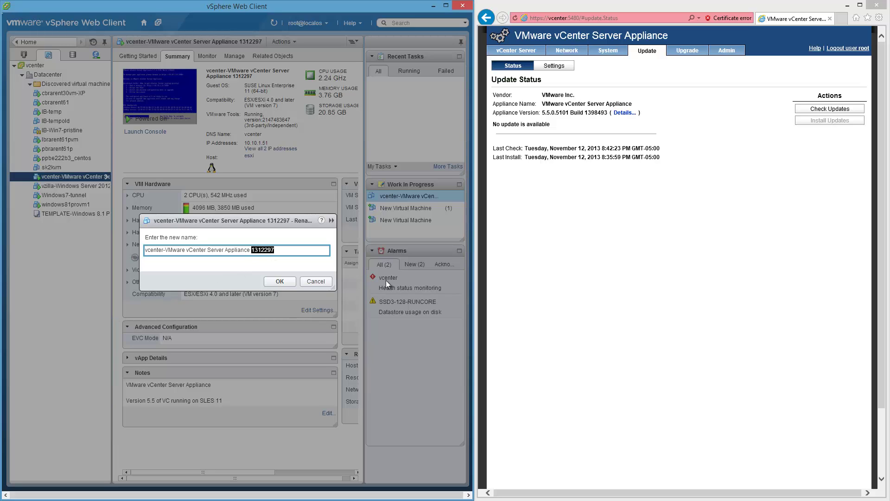
key(ctrl+v)
click(288, 281)
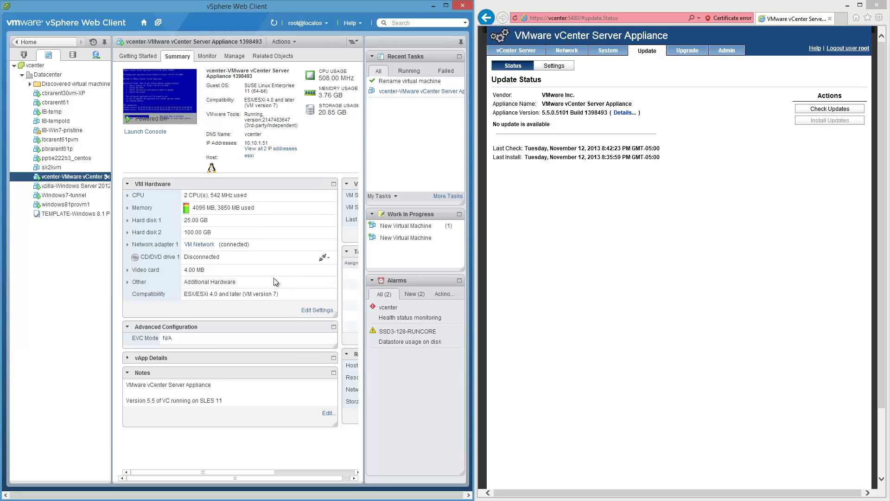
- Review the renamed VM's pre-upgrade snapshot in the Snapshot Manager, then show the system Date and Time window
right_click(89, 179)
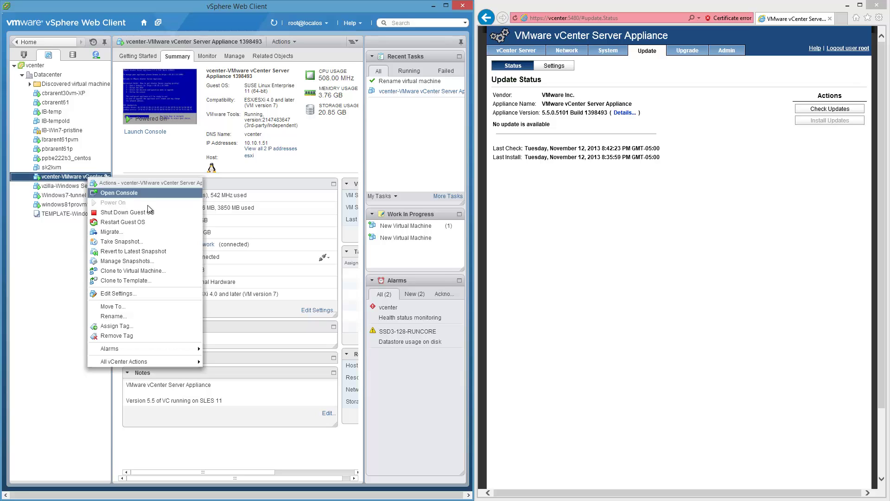
click(153, 261)
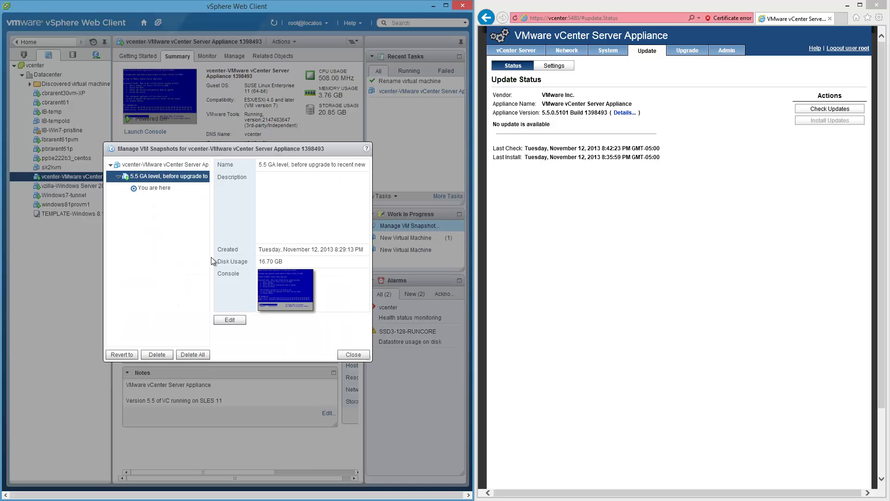
click(352, 355)
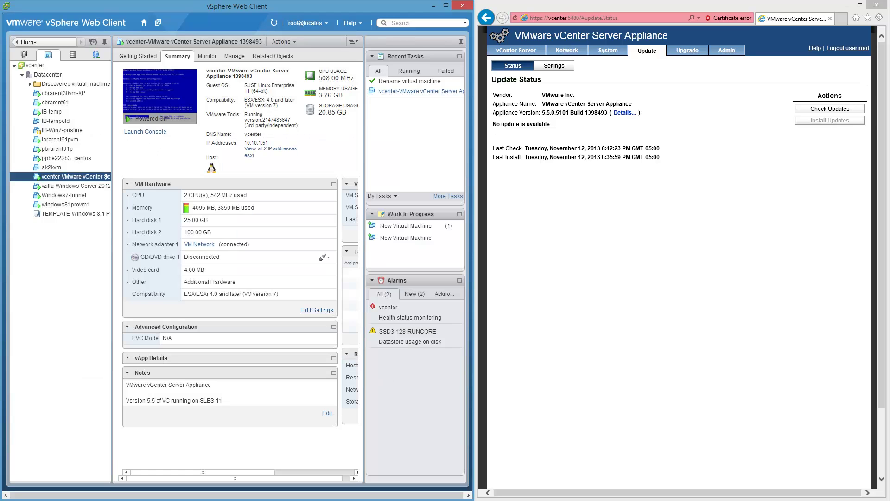
key(alt+Tab)
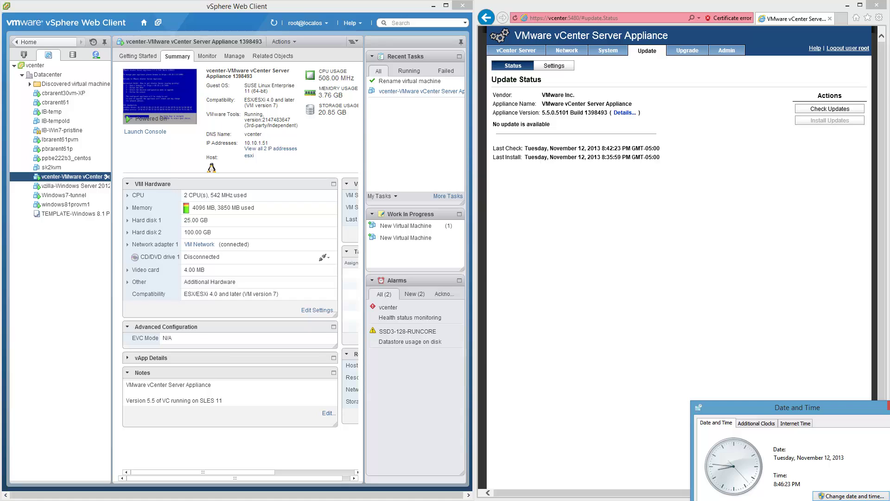